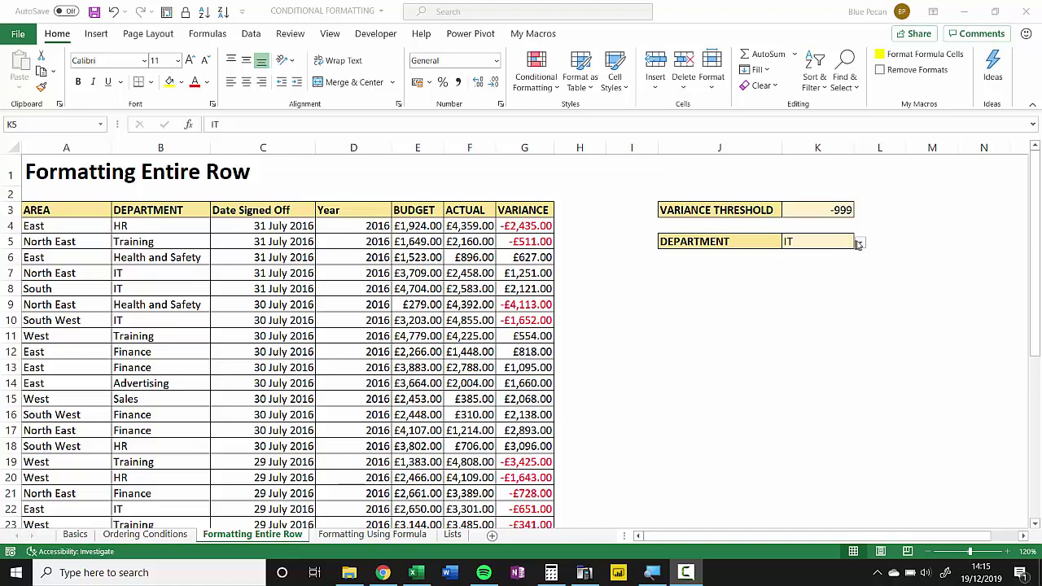
- Choose Training as the department in cell K5
click(859, 242)
click(861, 244)
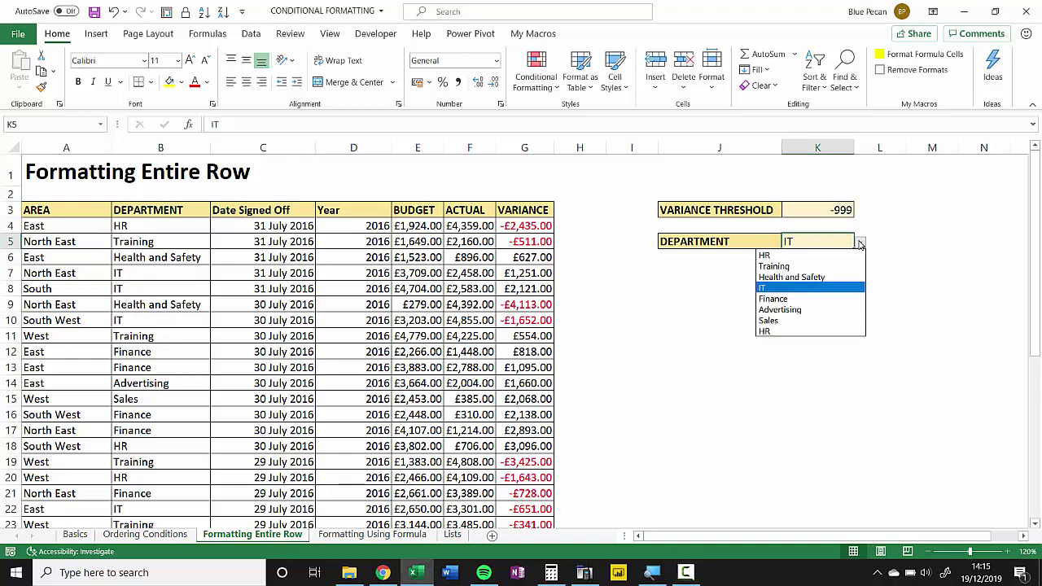
click(790, 266)
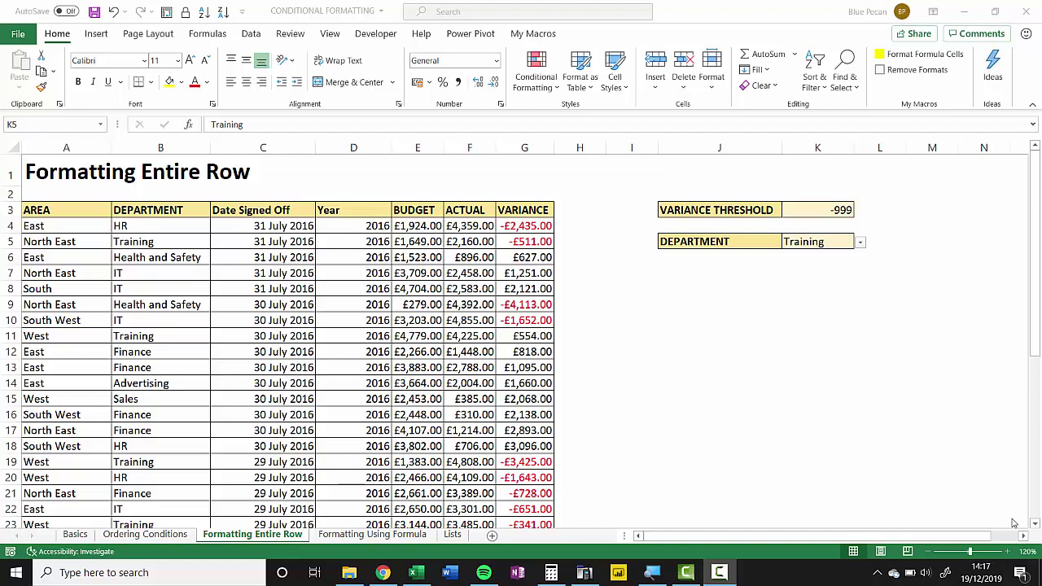
- Widen column H and start an AND formula in H4 whose first condition is B4=$K$5
click(572, 227)
drag(607, 148, 640, 148)
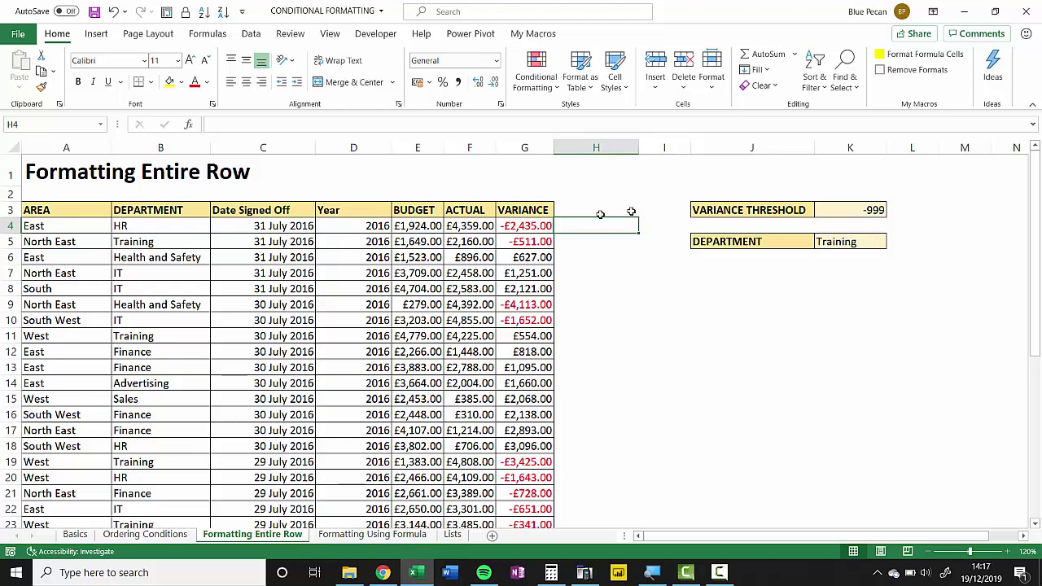
text(=)
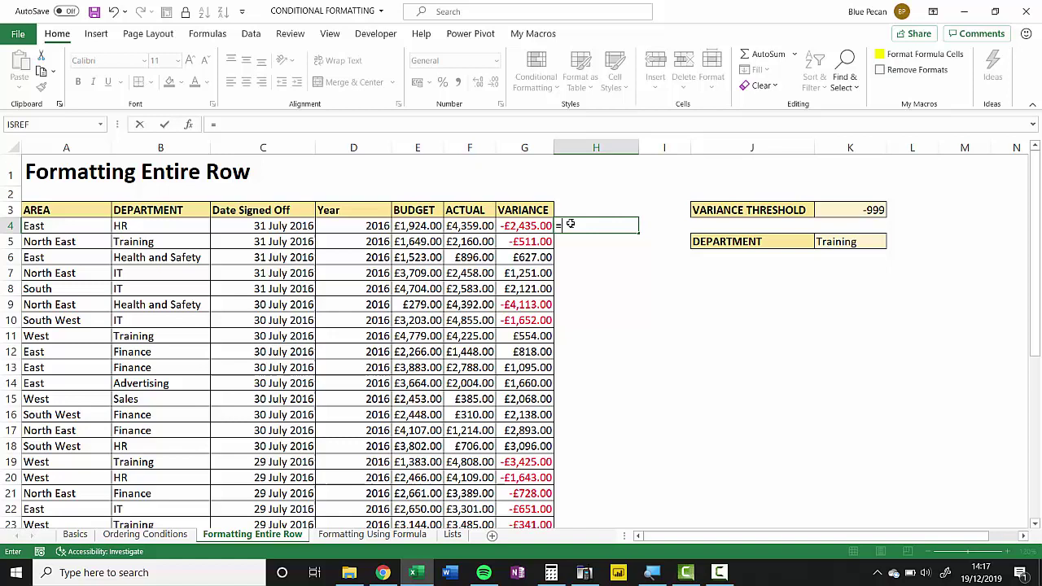
text(AND)
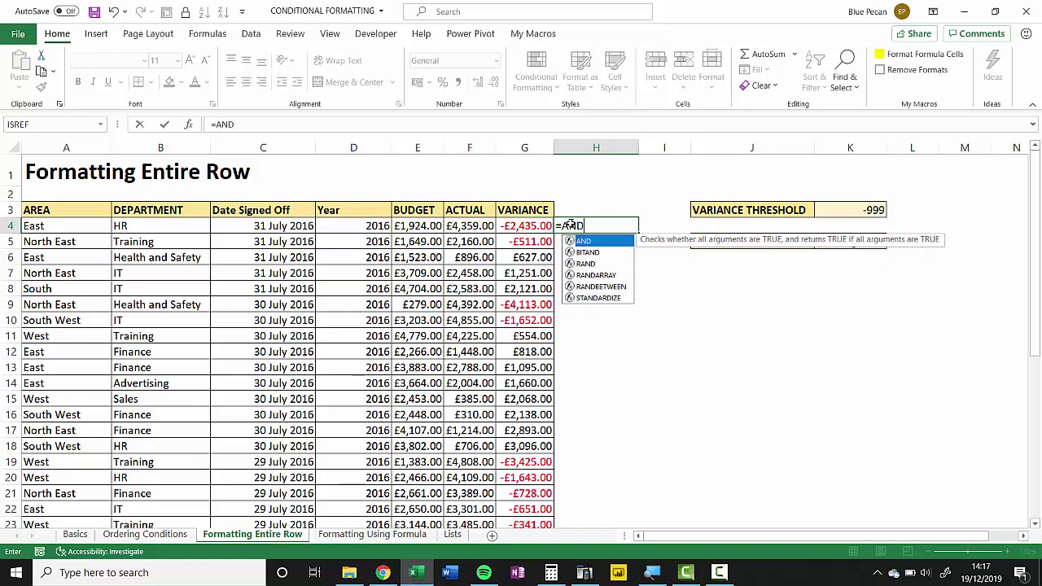
text(()
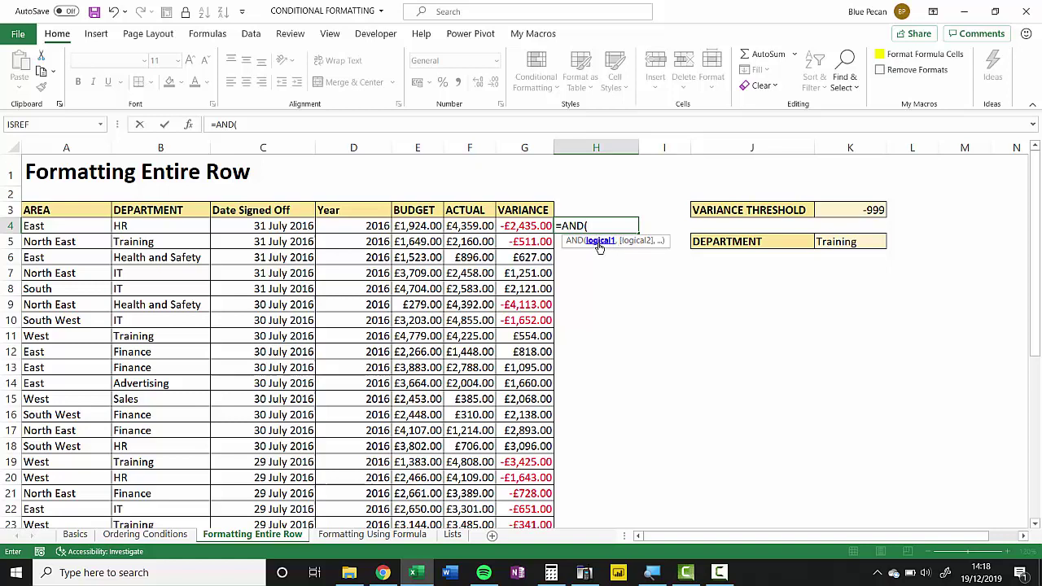
click(158, 226)
text(=)
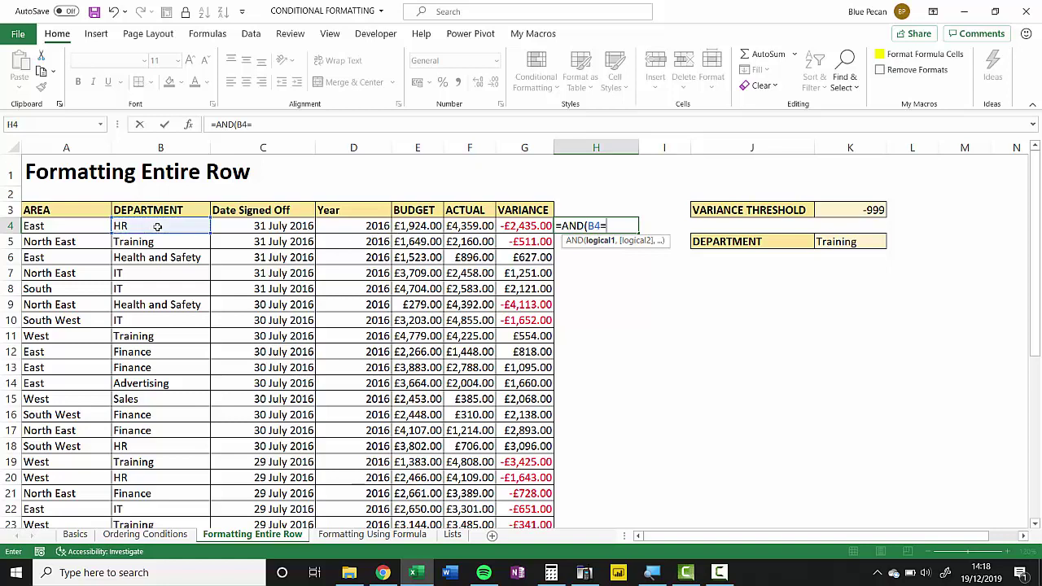
click(838, 242)
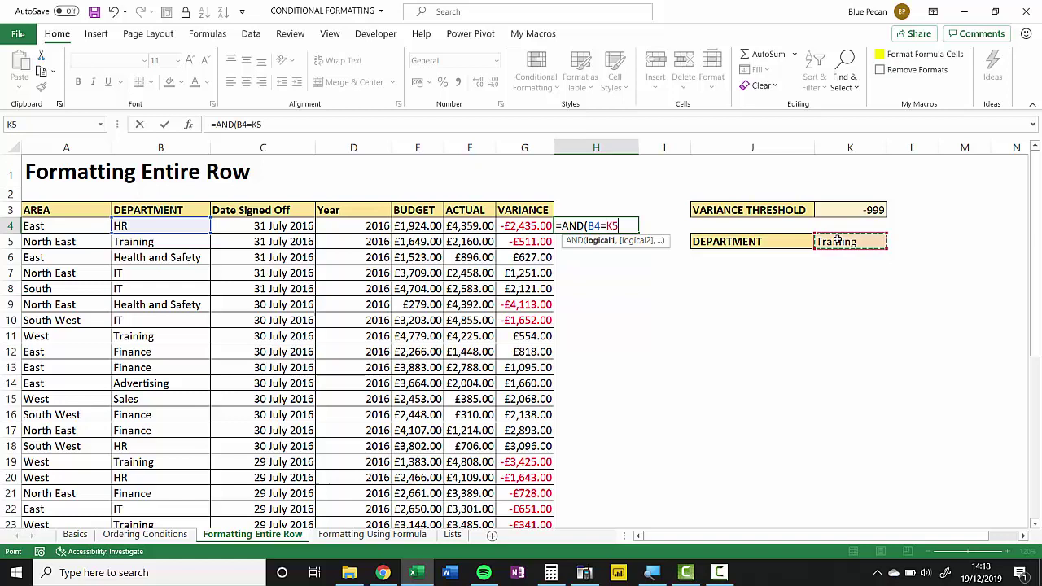
key(F4)
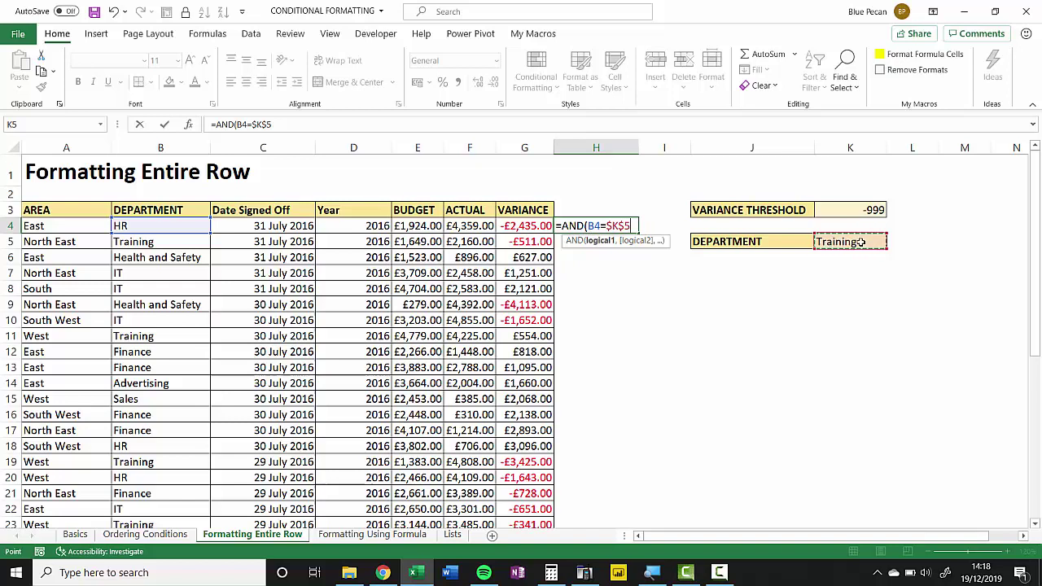
text(,)
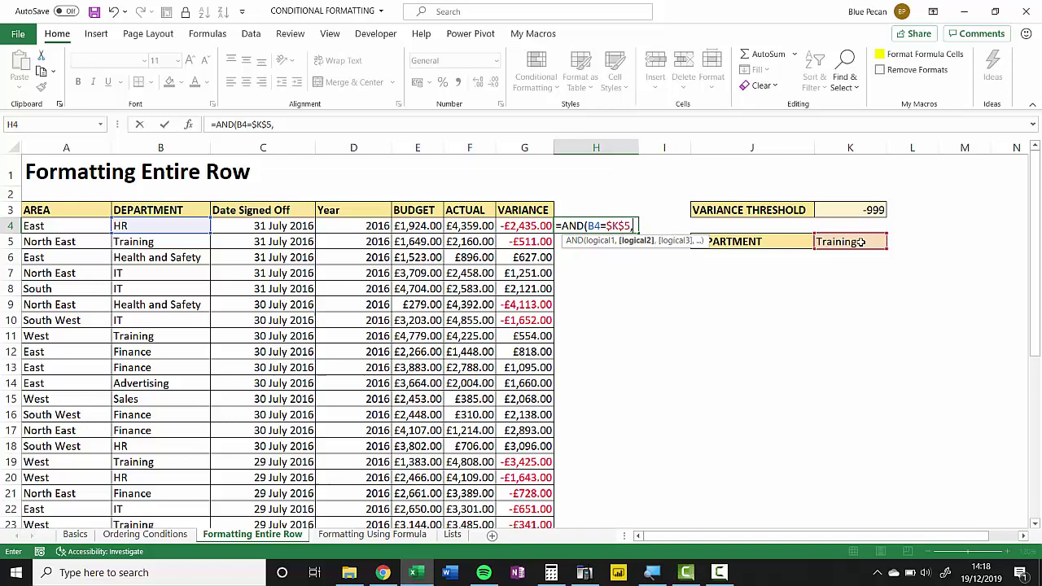
- Add G4<$K$3 as the second condition and complete the AND formula in H4
click(515, 226)
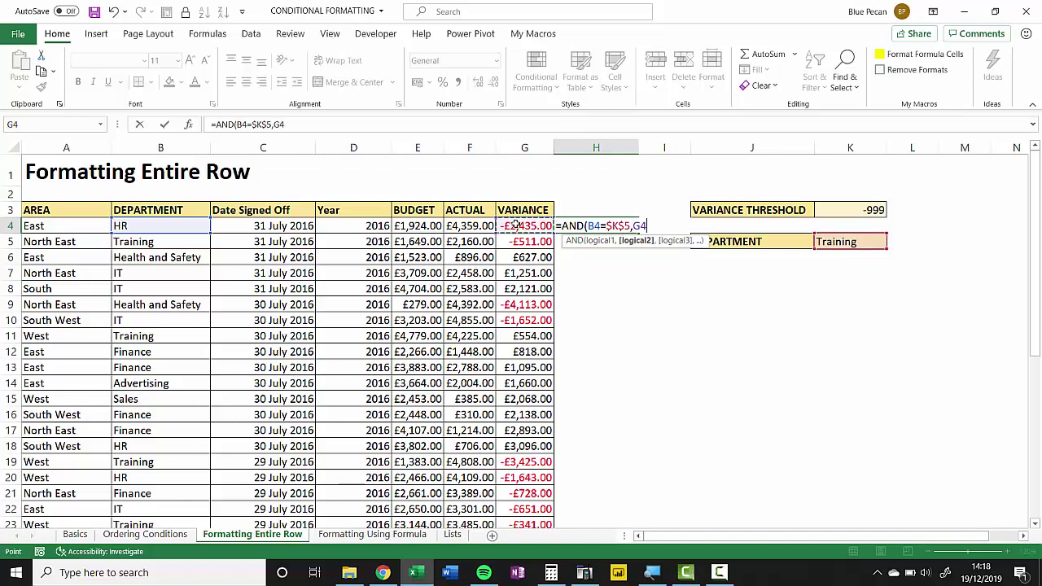
text(<)
click(878, 208)
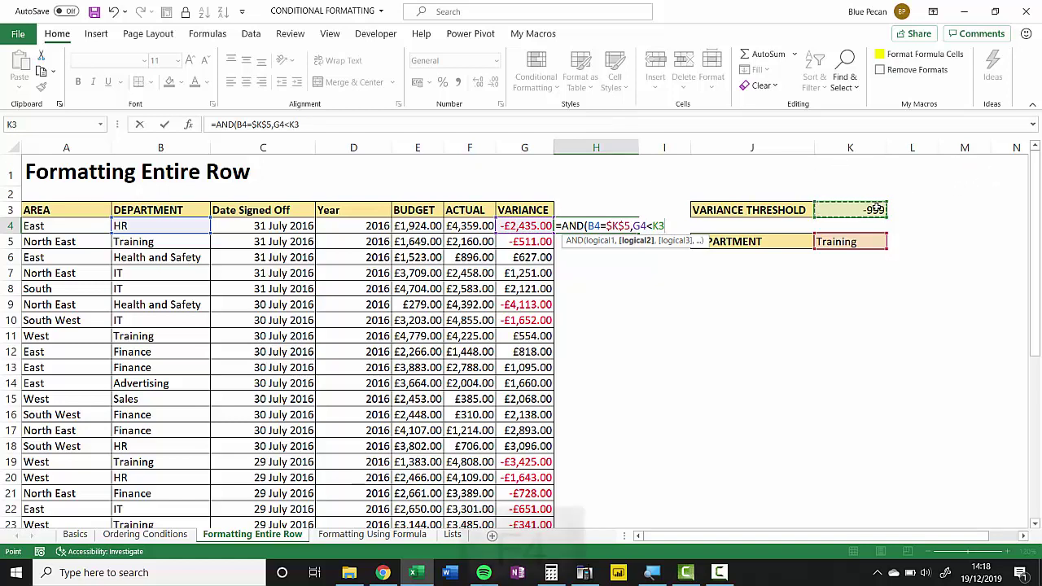
key(F4)
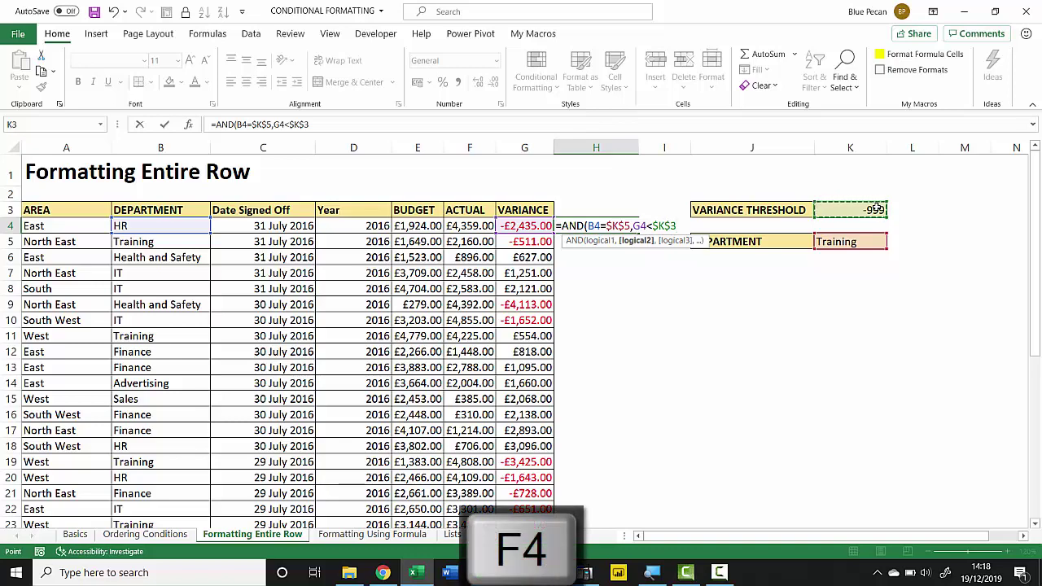
text())
key(Return)
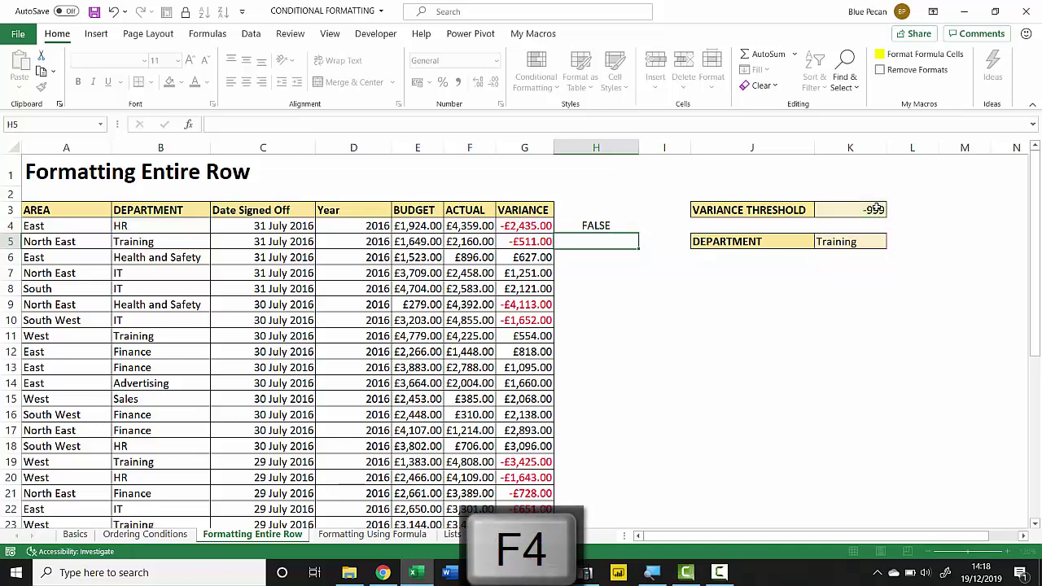
- Fill the H4 formula down to the table's last row and check its result against the data in row 19
click(595, 225)
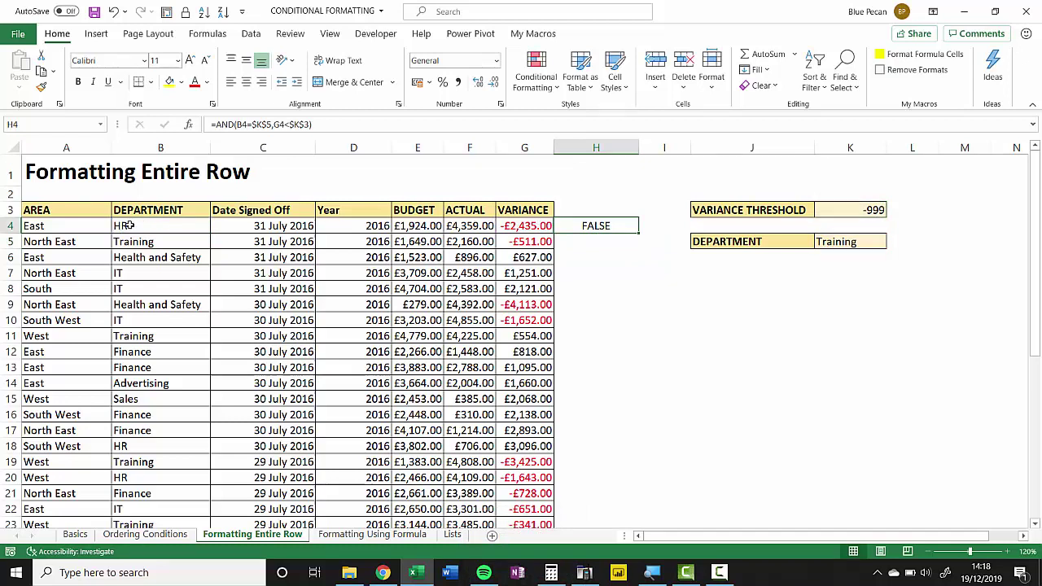
double_click(637, 232)
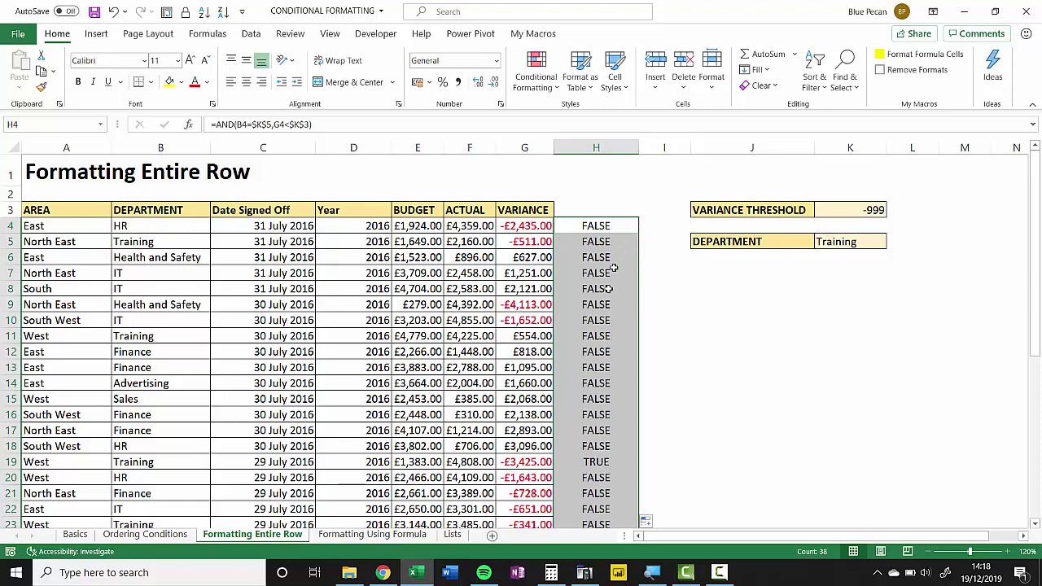
click(594, 461)
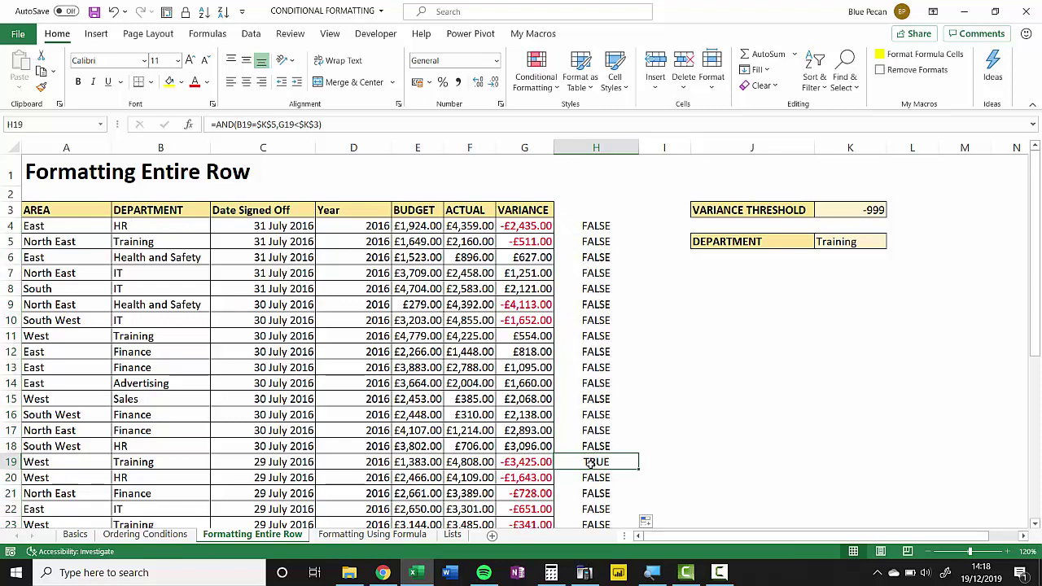
click(144, 465)
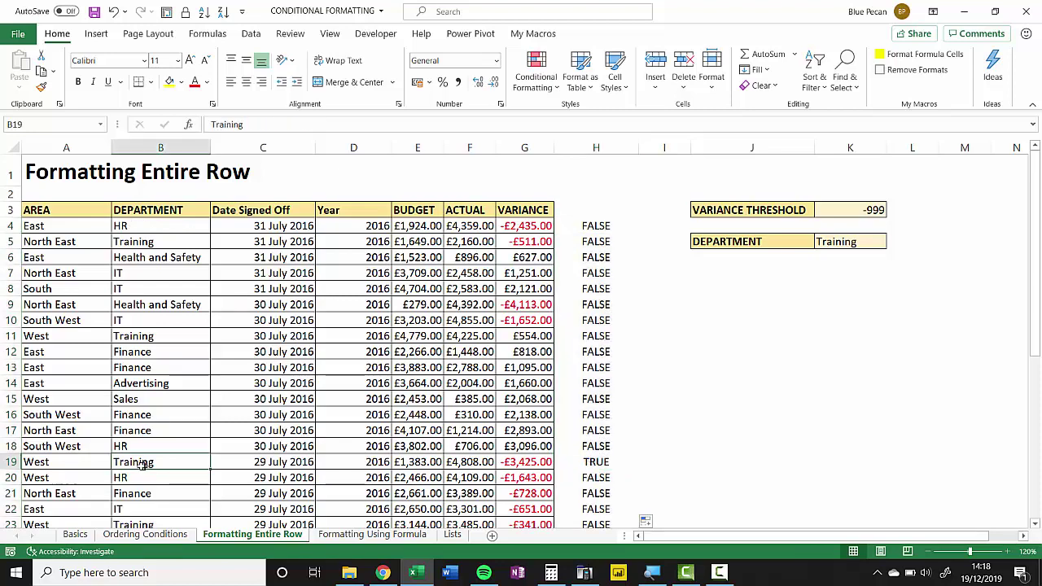
click(11, 462)
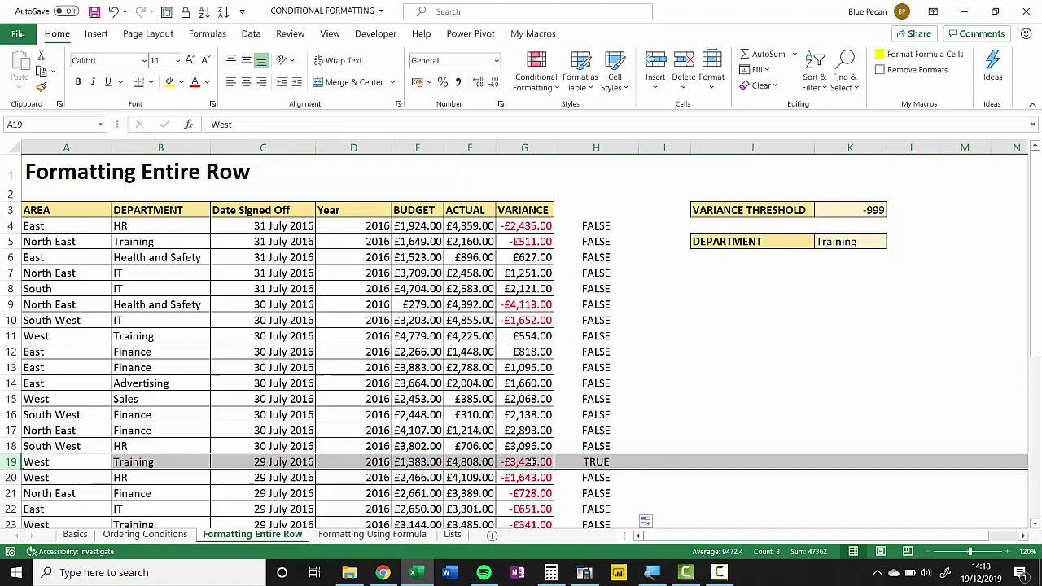
- Copy the full formula text =AND(B4=$K$5,G4<$K$3) from cell H4 and leave the cell unchanged
click(598, 226)
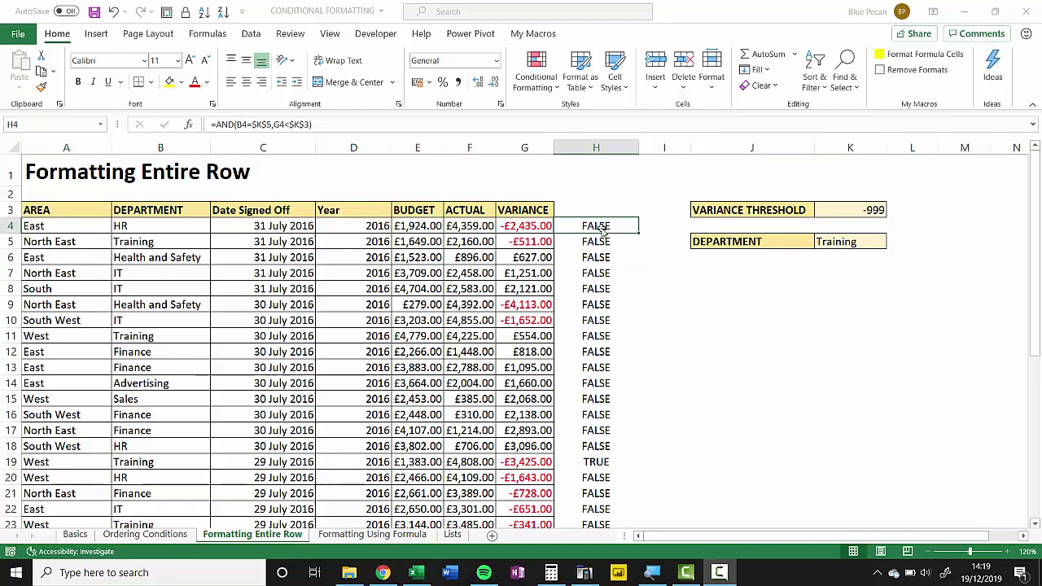
double_click(601, 231)
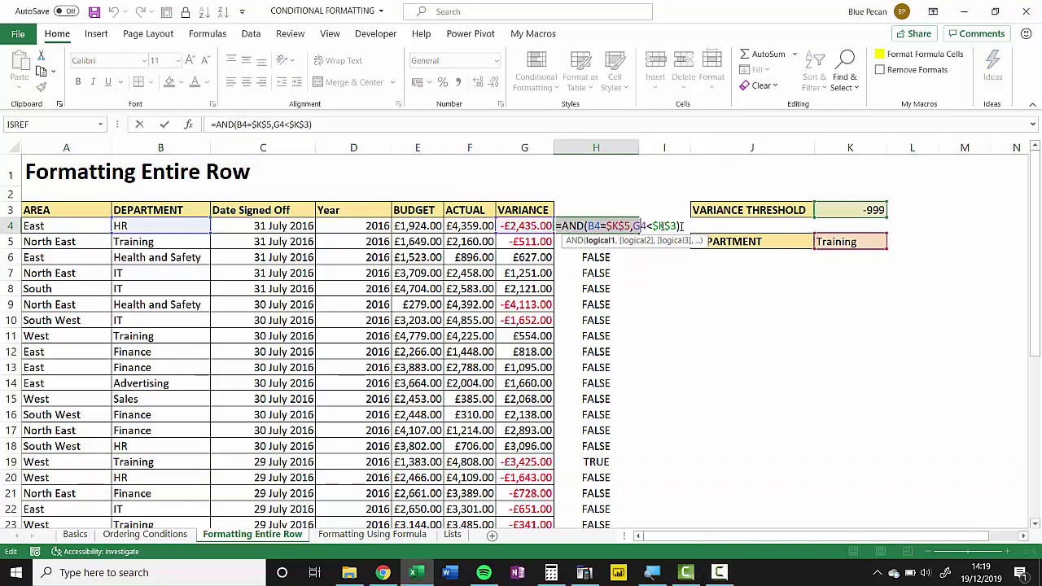
drag(682, 226, 713, 229)
key(ctrl+c)
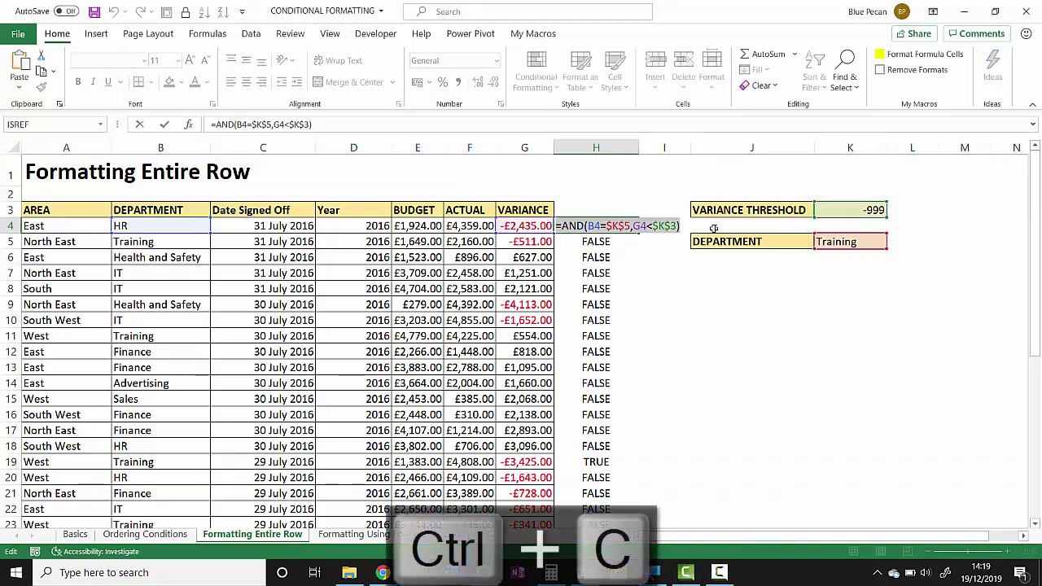
key(Return)
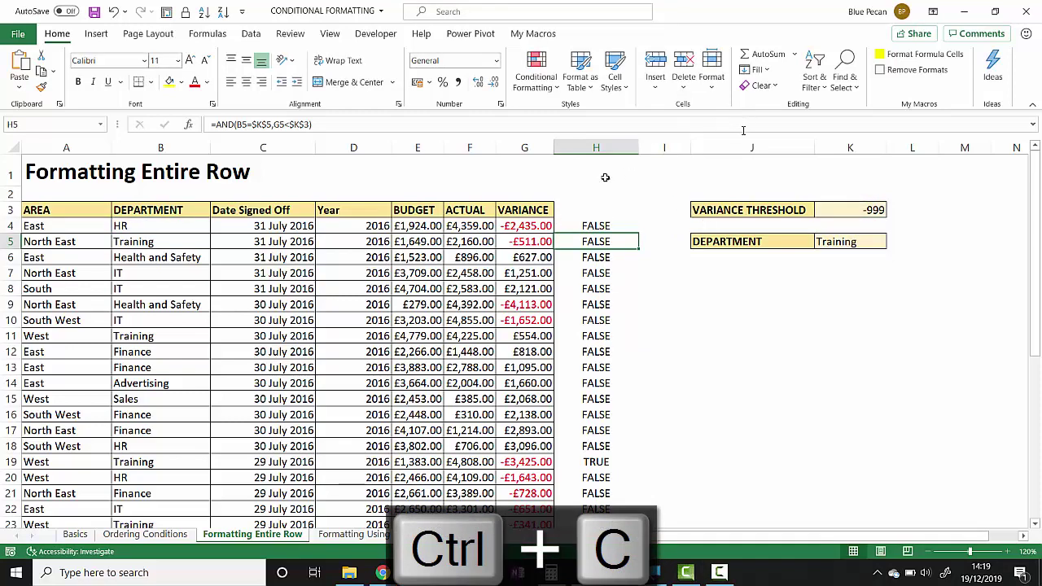
- Start a formula-based conditional formatting rule for A4:G41 and paste in the copied formula =AND(B4=$K$5,G4<$K$3)
drag(82, 231, 521, 228)
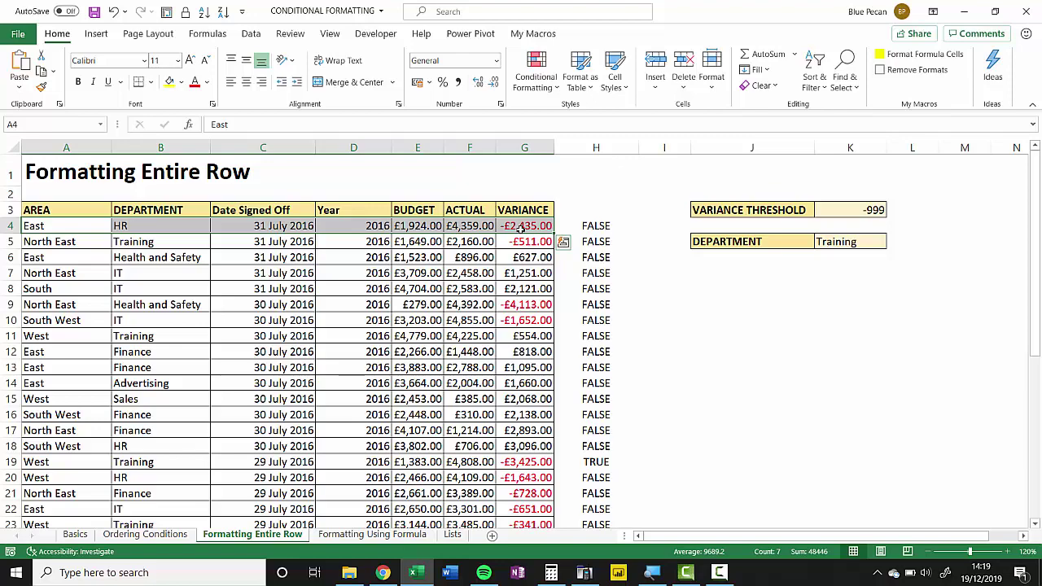
key(ctrl+shift+Down)
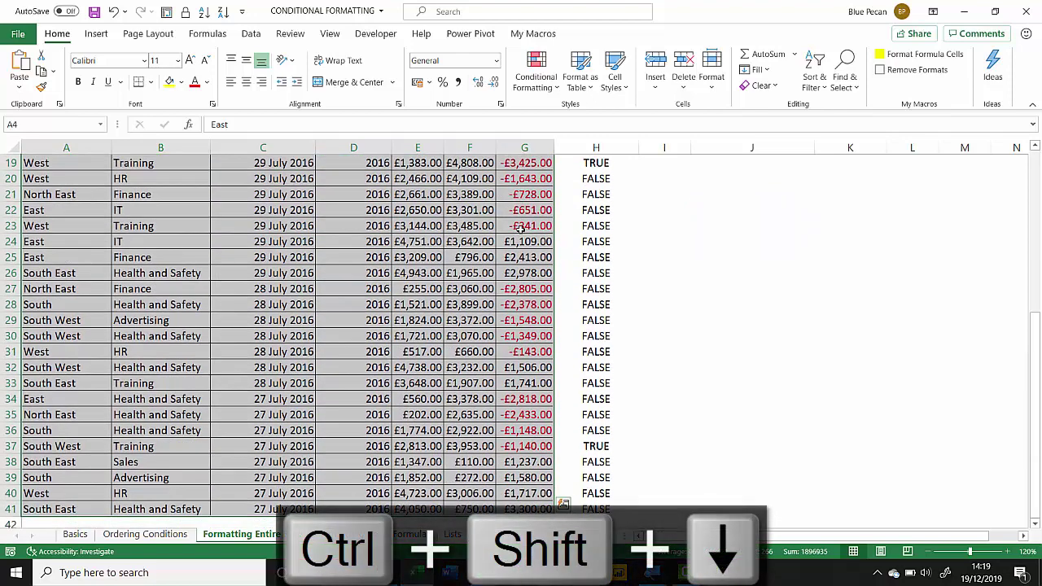
key(ctrl+BackSpace)
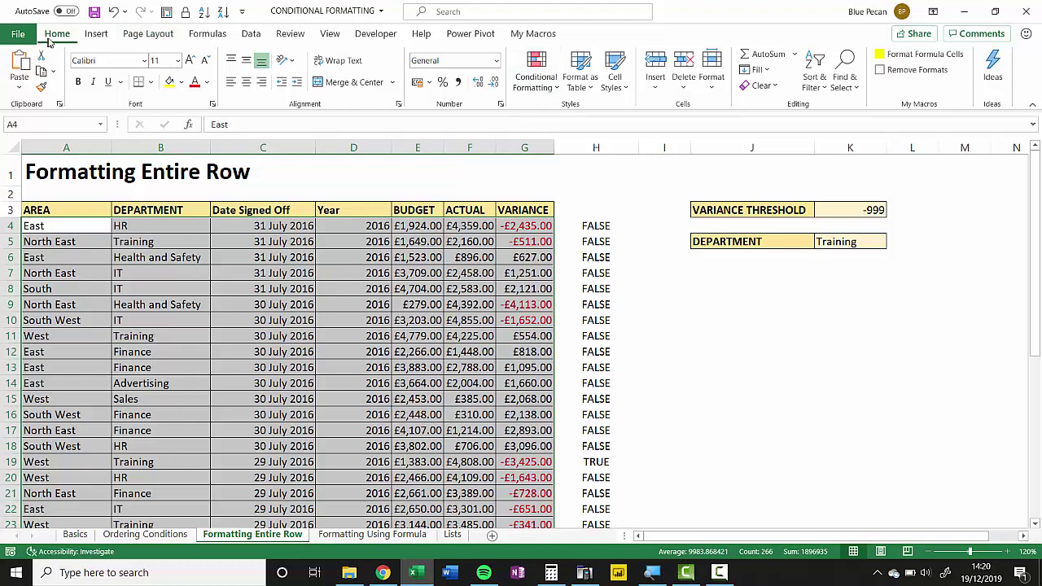
click(534, 84)
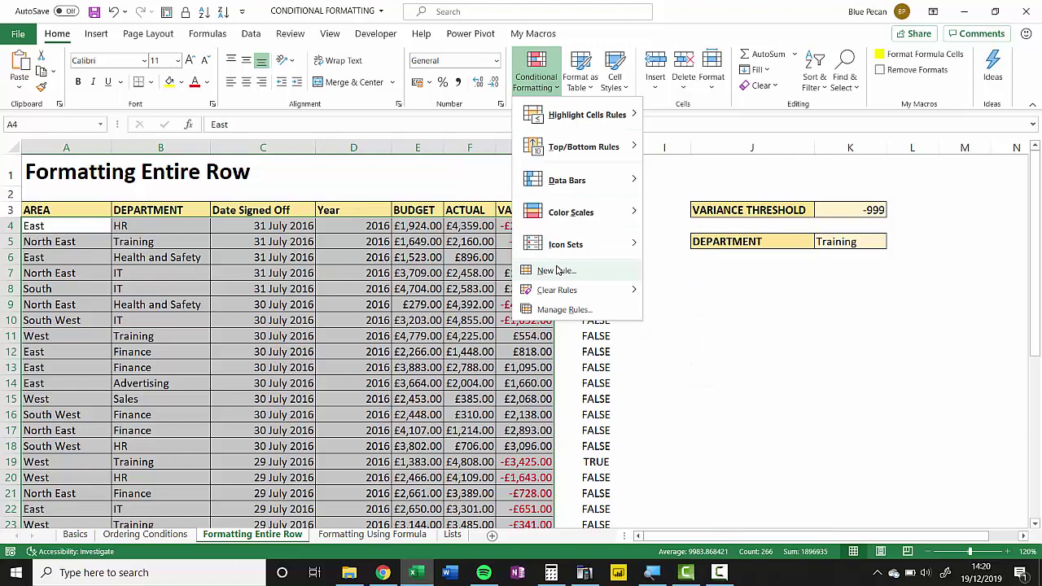
click(557, 270)
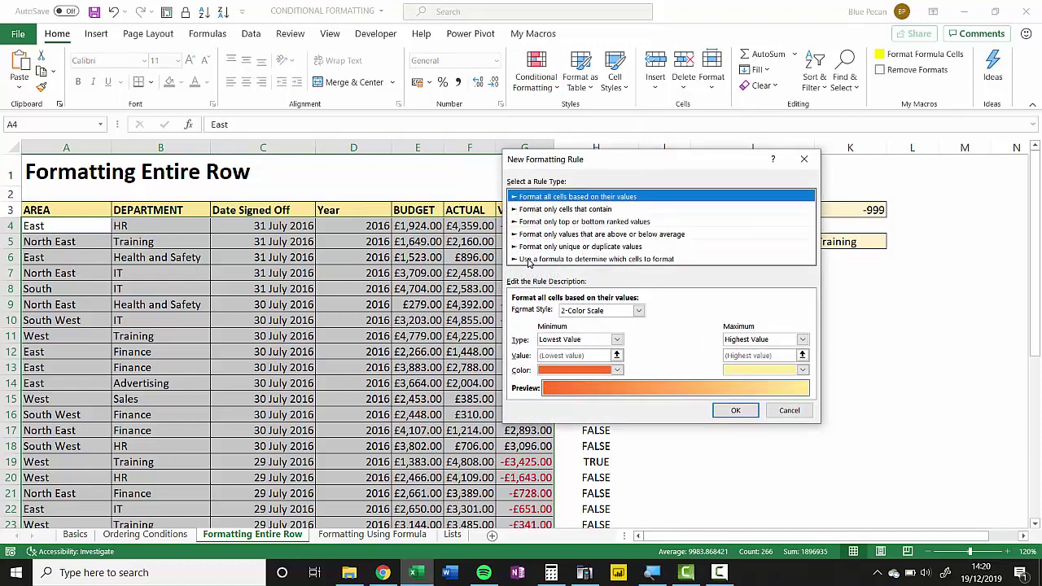
click(528, 261)
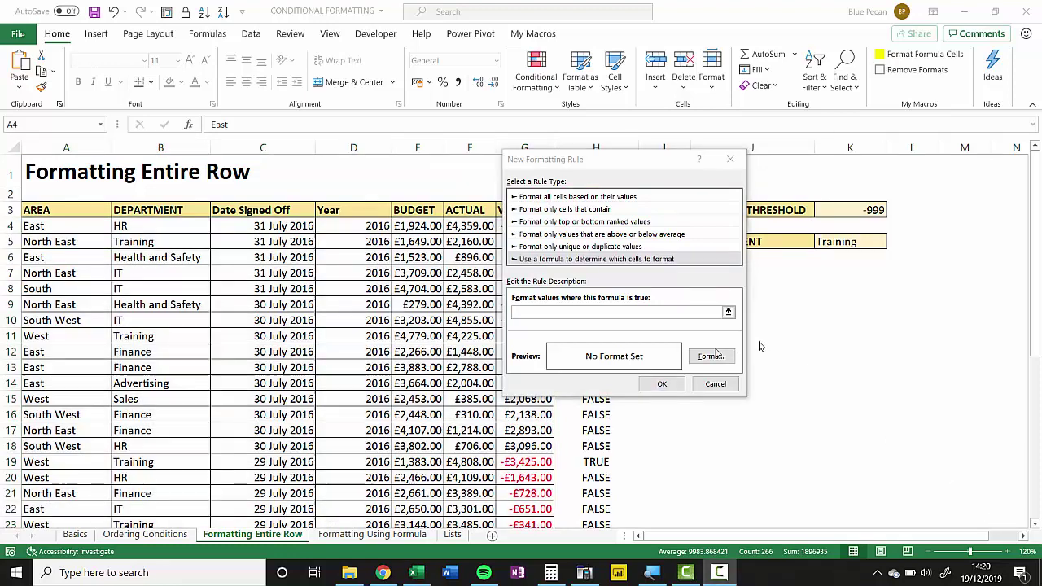
click(534, 312)
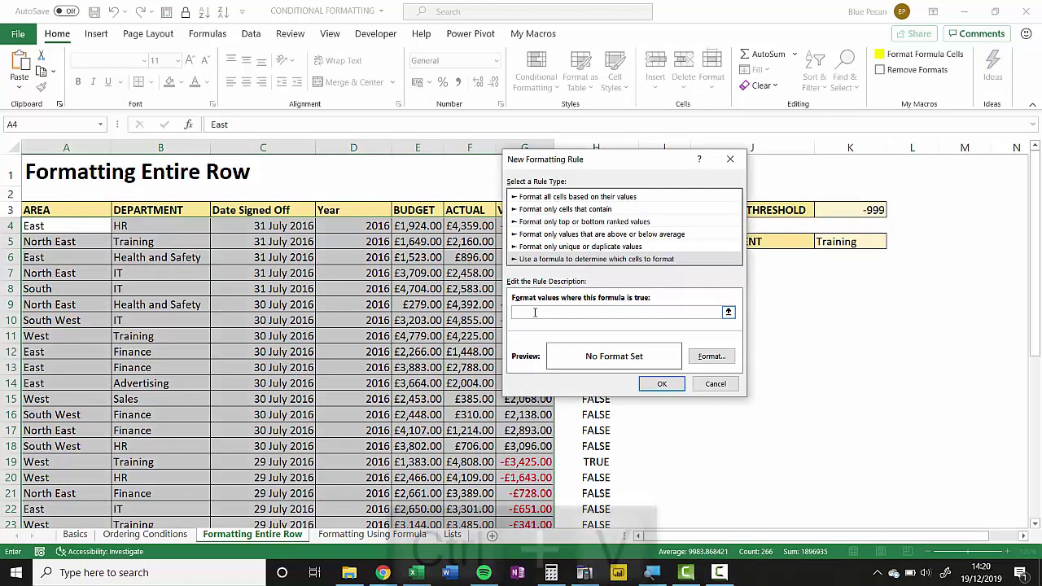
key(ctrl+v)
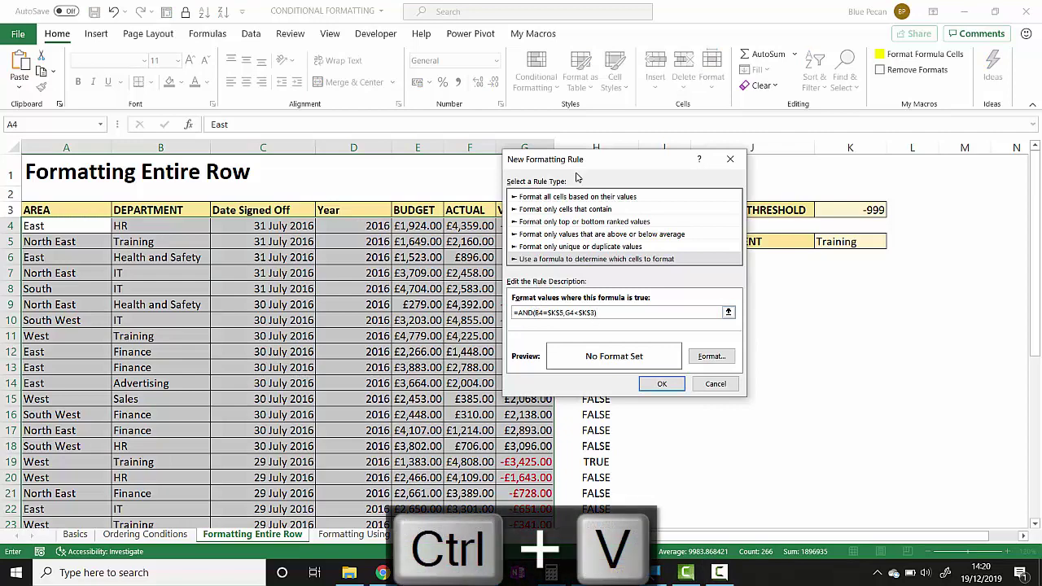
- Lock the columns of both row references in the rule formula, making it =AND($B4=$K$5,$G4<$K$3)
drag(581, 163, 636, 143)
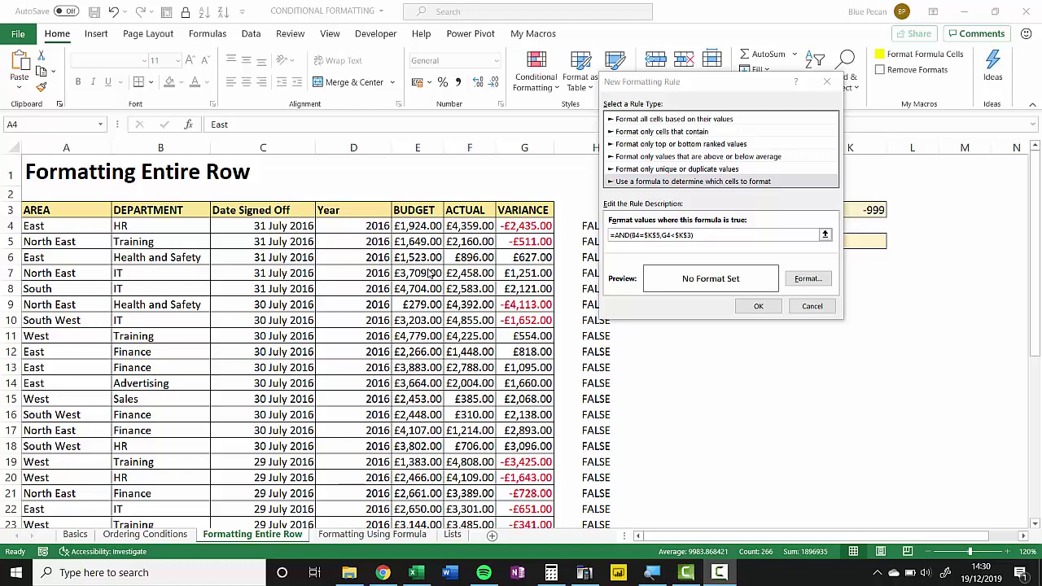
click(638, 235)
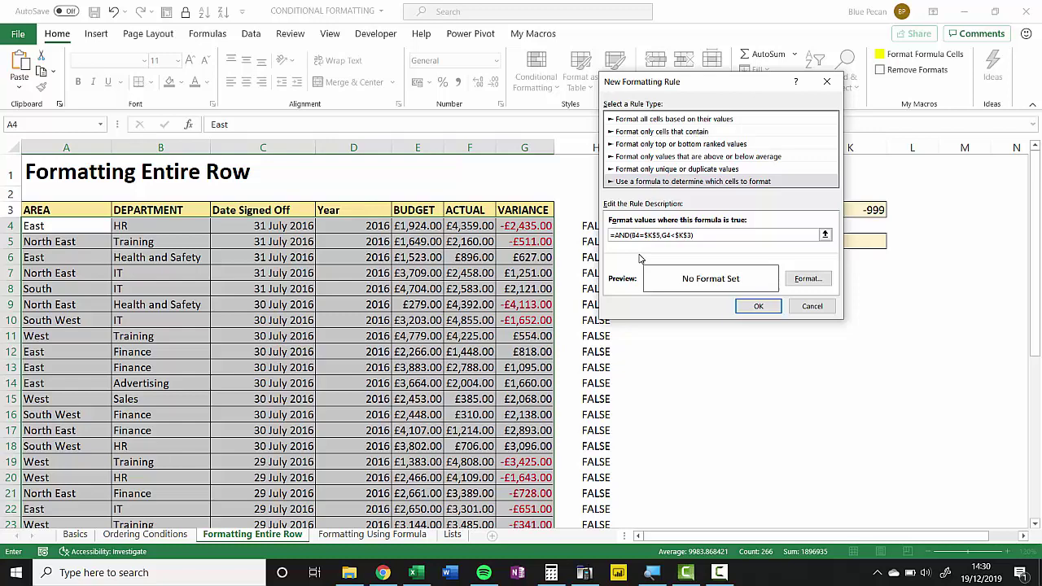
key(F4)
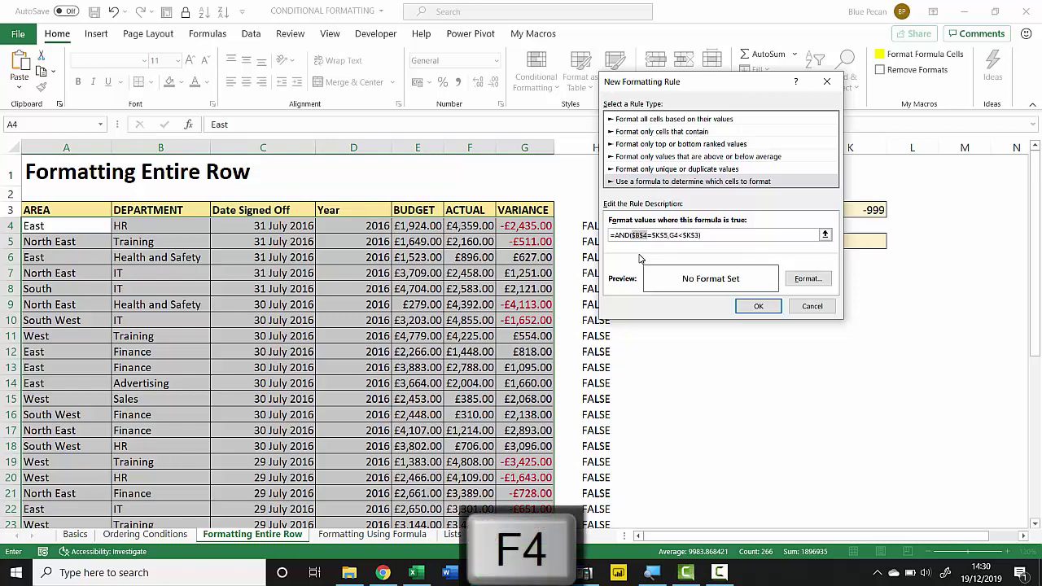
key(F4)
key(F4)
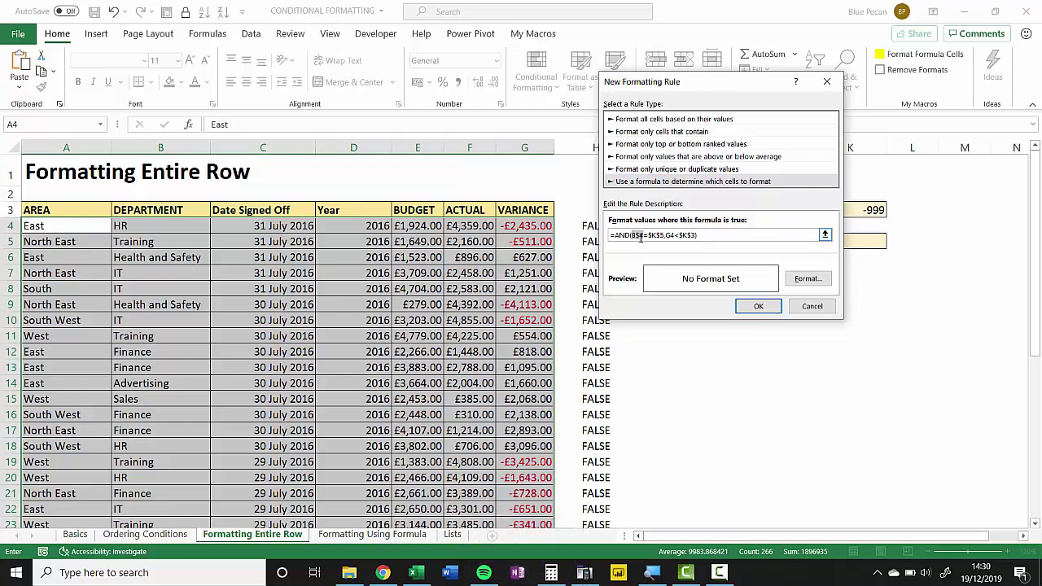
key(F4)
click(670, 235)
key(F4)
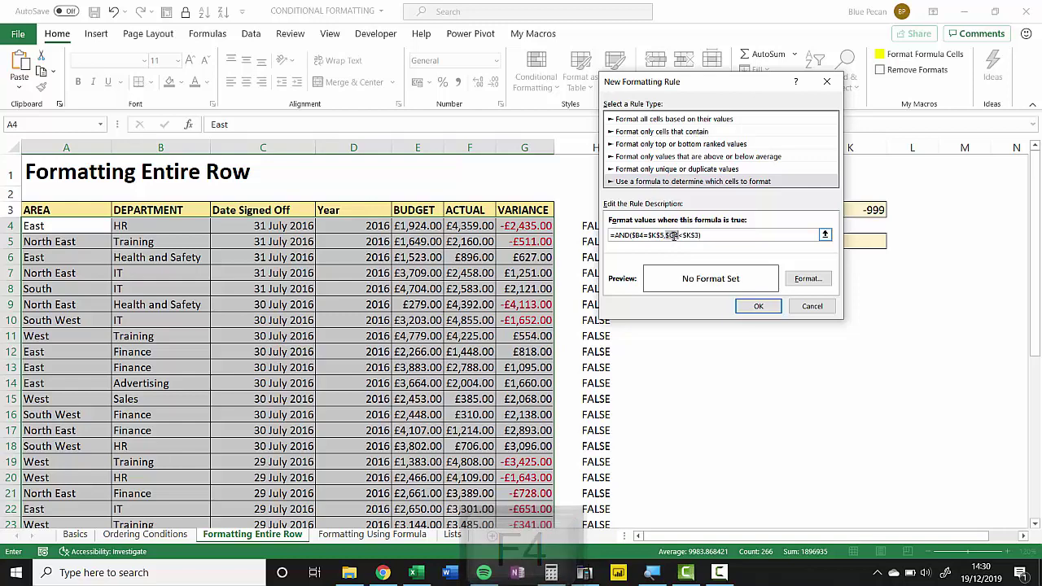
- Give the new rule a solid green background fill and apply it to the selected table rows
click(805, 278)
click(712, 85)
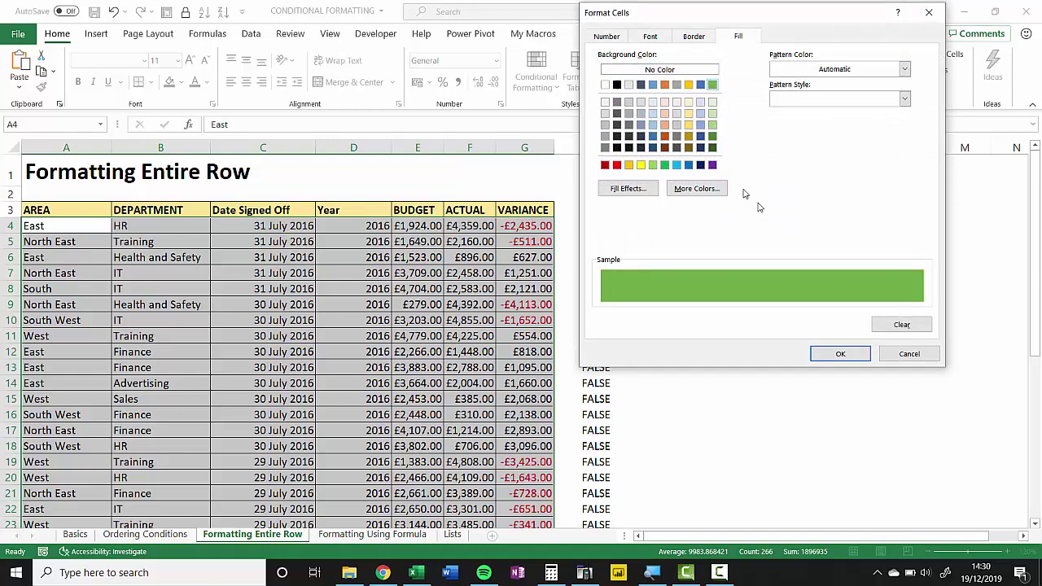
click(843, 354)
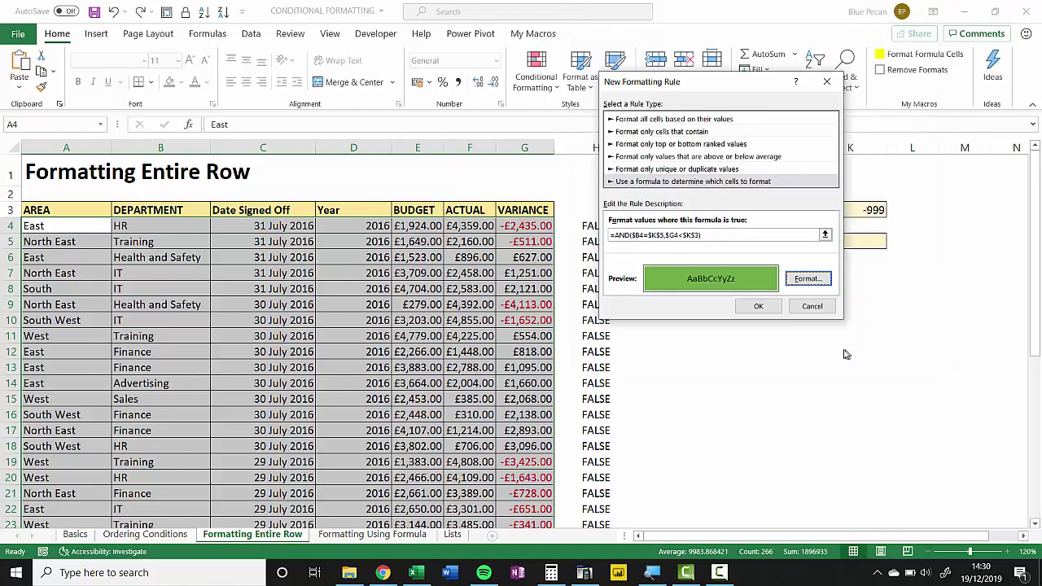
click(757, 305)
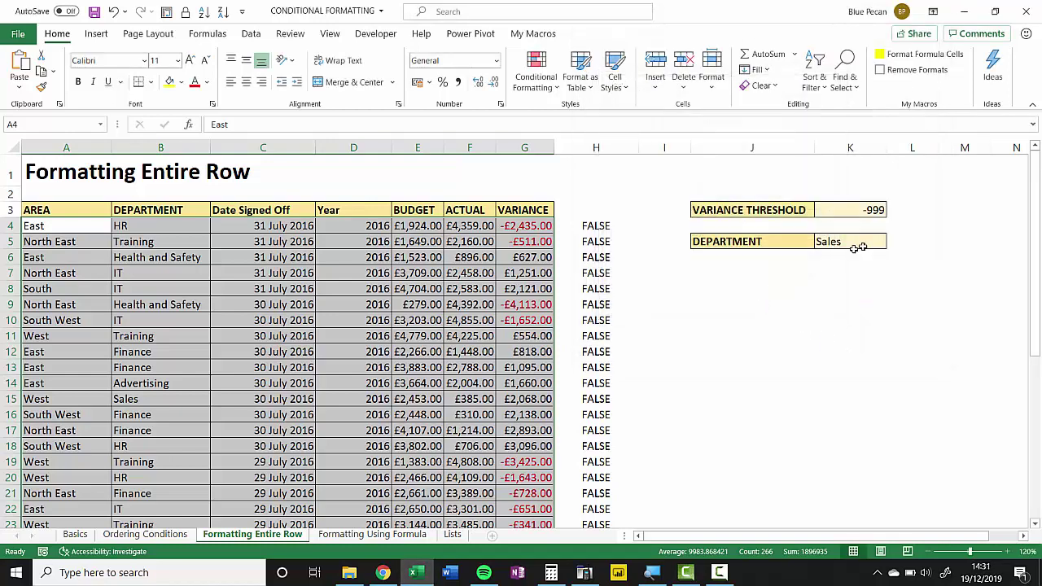
- Test the row formatting by choosing HR and finally Training as the department in K5
click(863, 242)
click(892, 244)
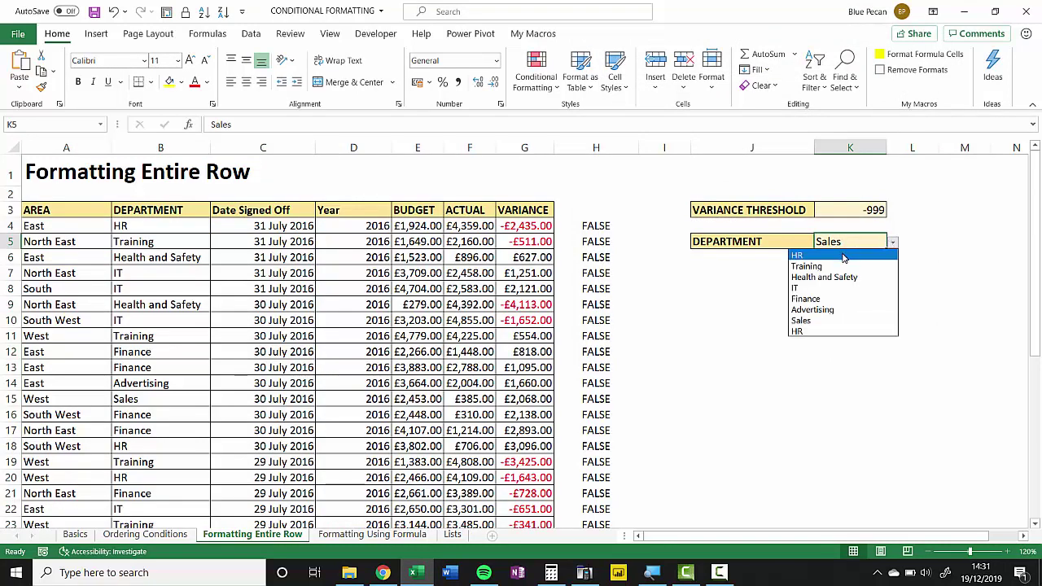
click(847, 255)
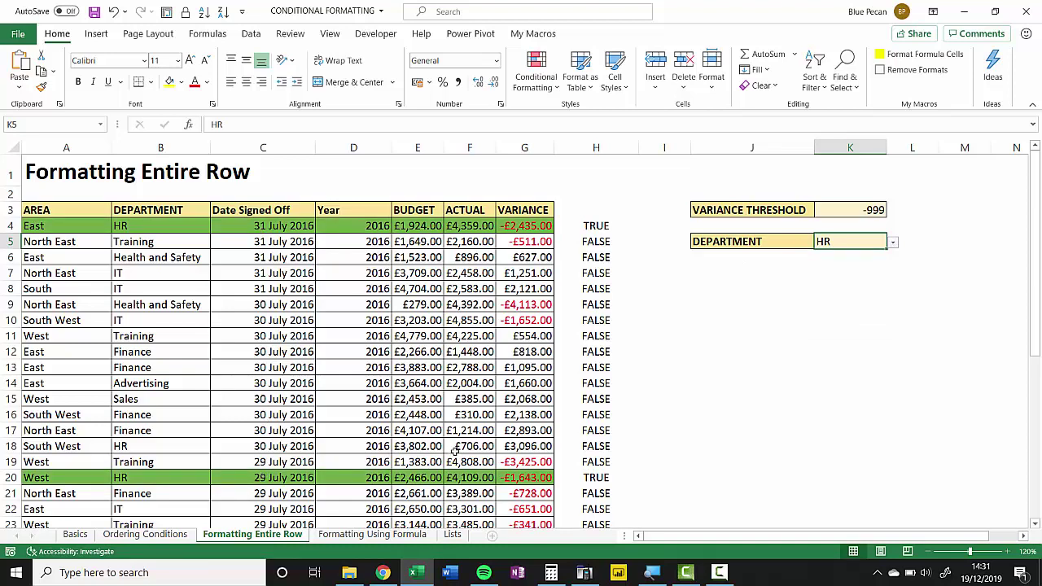
click(893, 242)
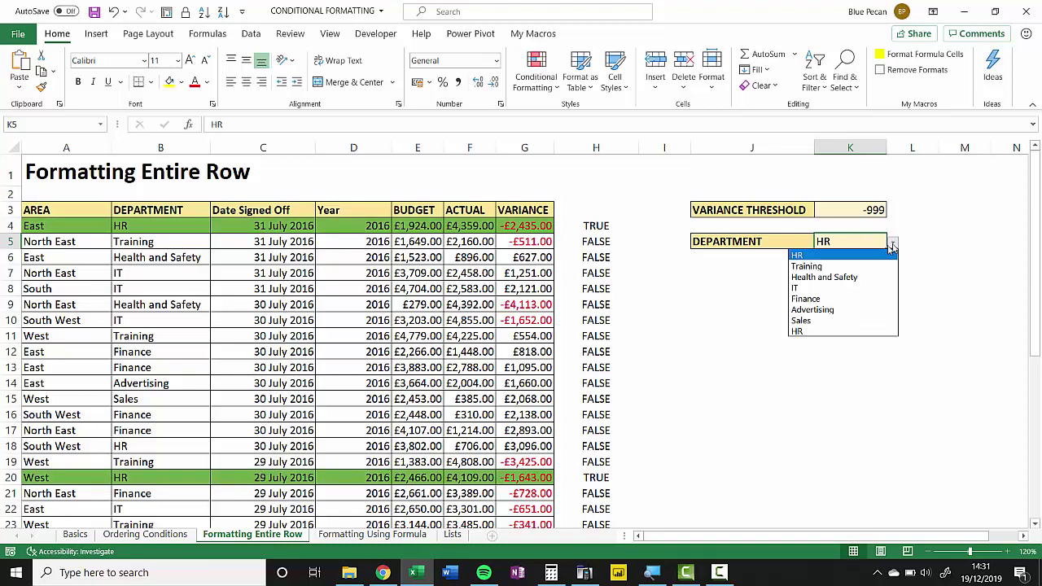
click(821, 271)
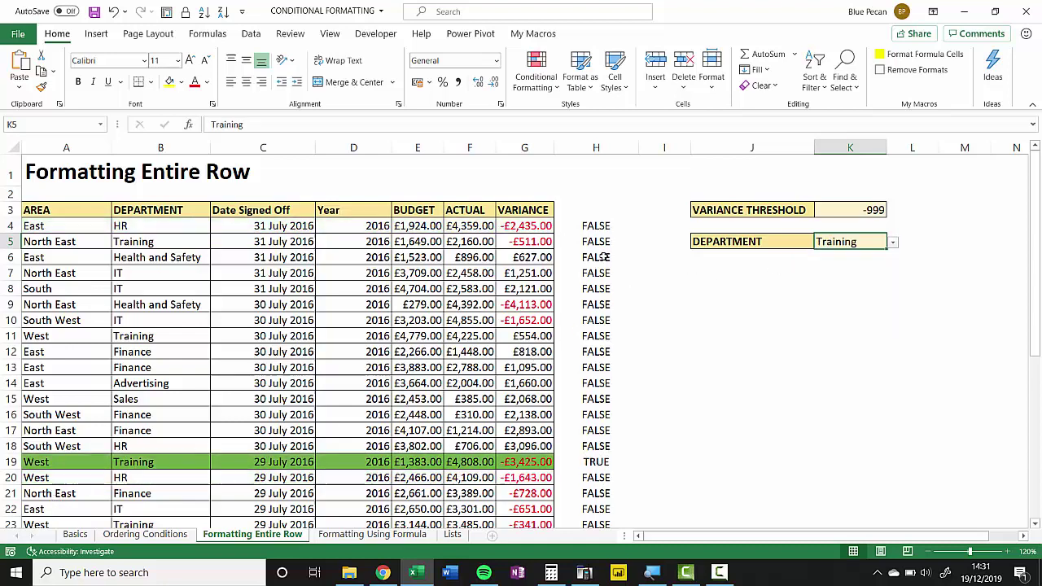
- Clear the helper formulas from the whole of column H and deselect the column
click(585, 144)
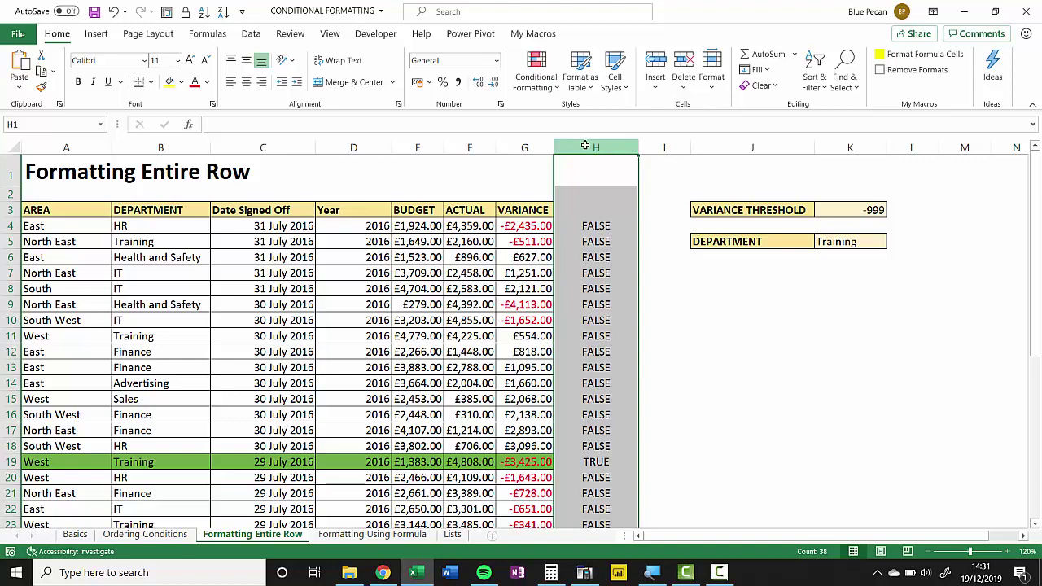
key(Delete)
click(429, 320)
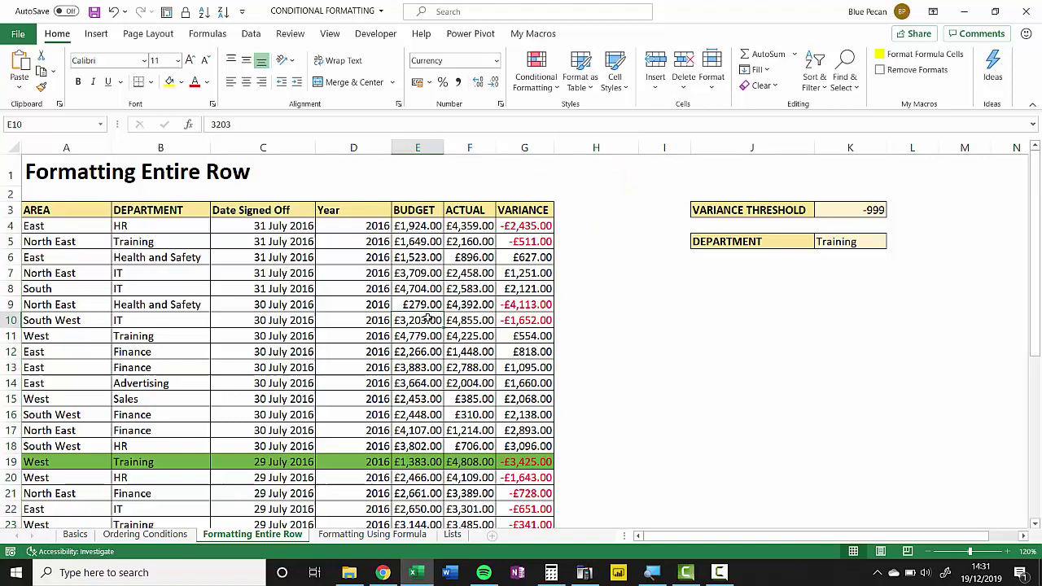